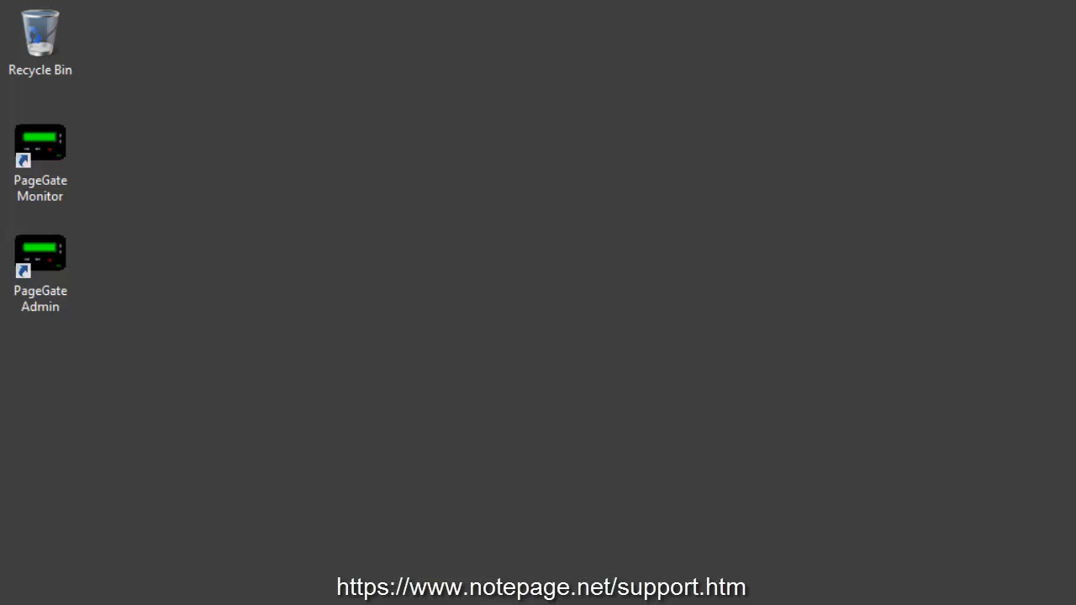
# Launch PageGate Admin and go to the Program Template settings
pyautogui.doubleClick(47, 252)
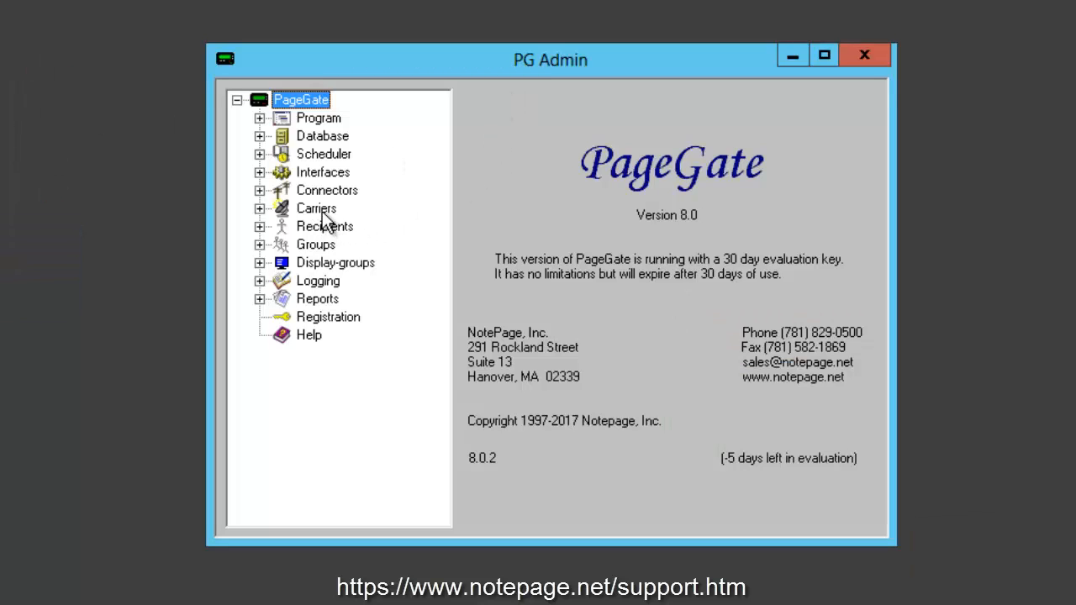
pyautogui.click(259, 119)
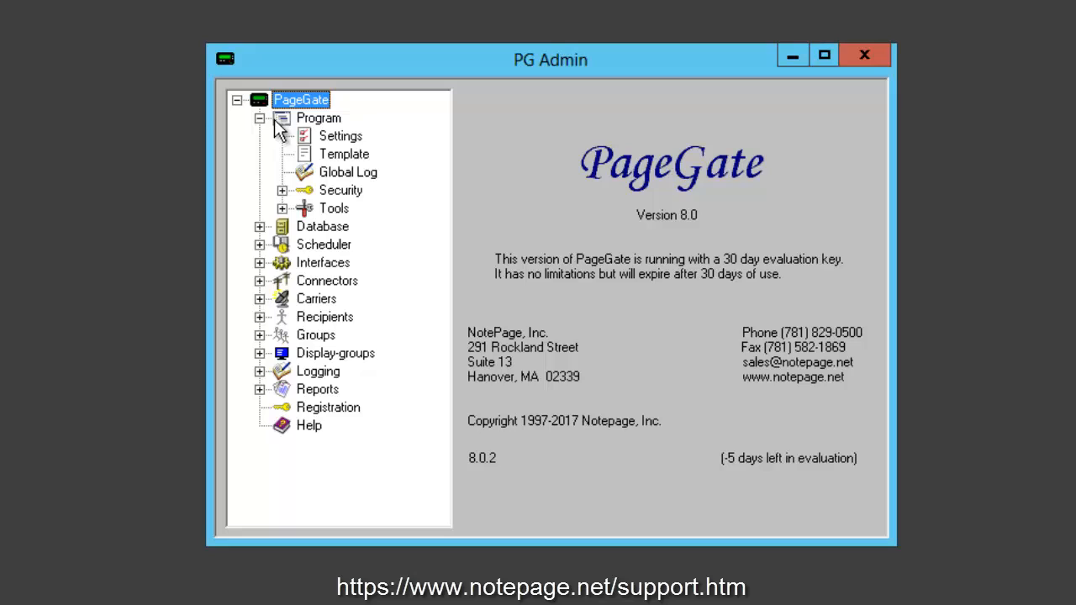
pyautogui.click(329, 156)
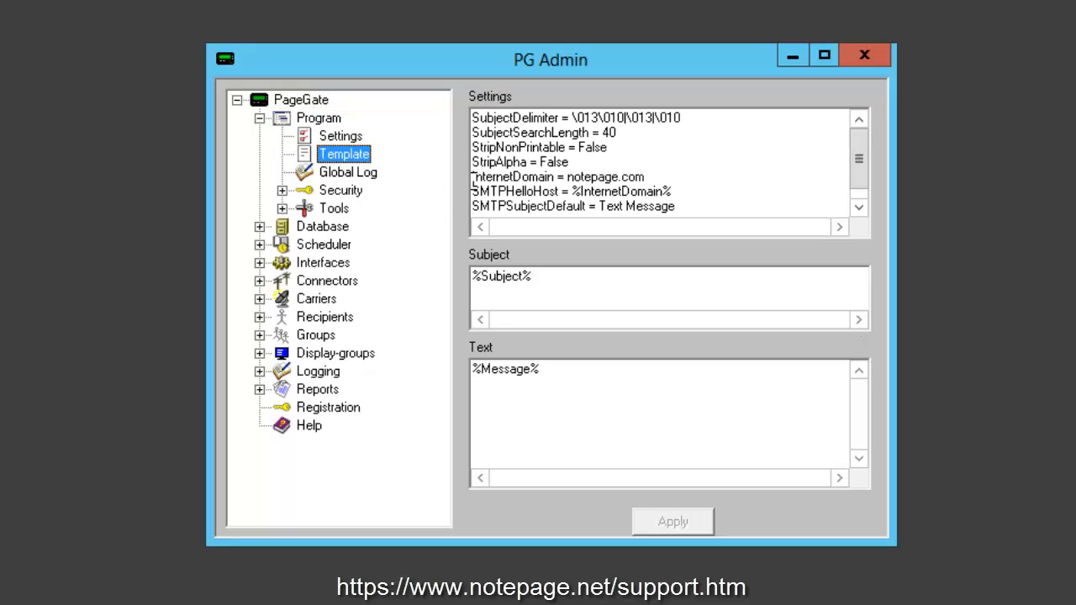
# Replace notepage.com with publicagency.state.us as the InternetDomain and apply the change
pyautogui.moveTo(473, 178); pyautogui.dragTo(567, 180)
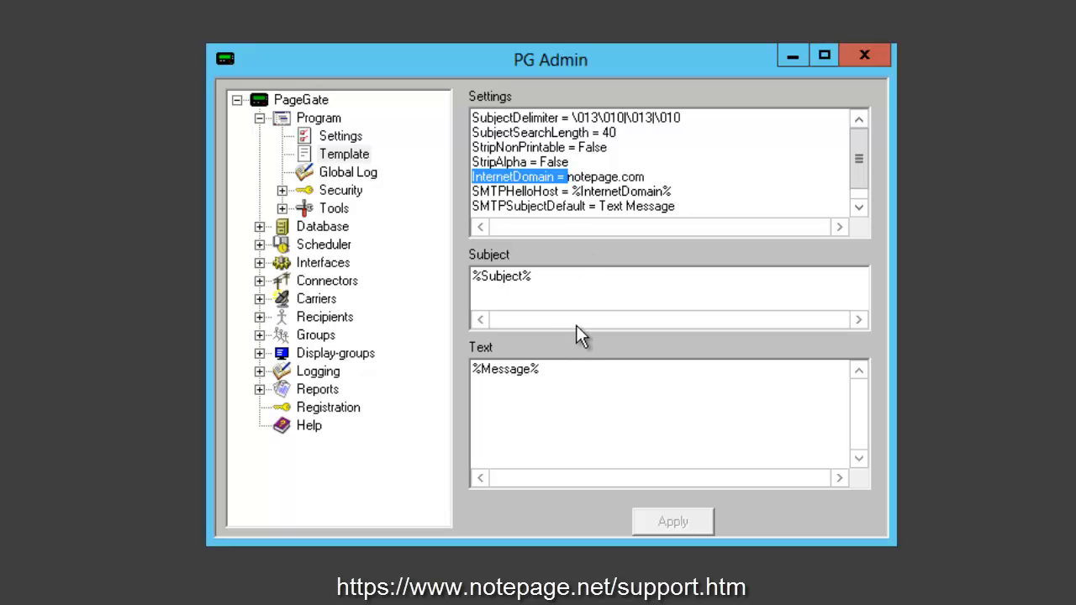
pyautogui.click(567, 177)
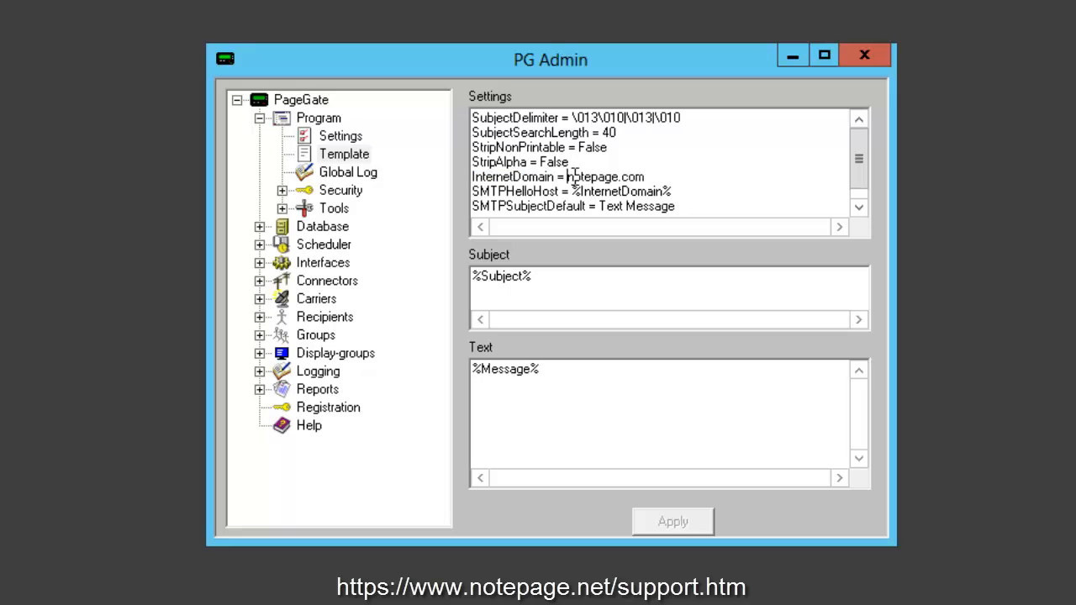
pyautogui.moveTo(568, 177); pyautogui.dragTo(657, 178)
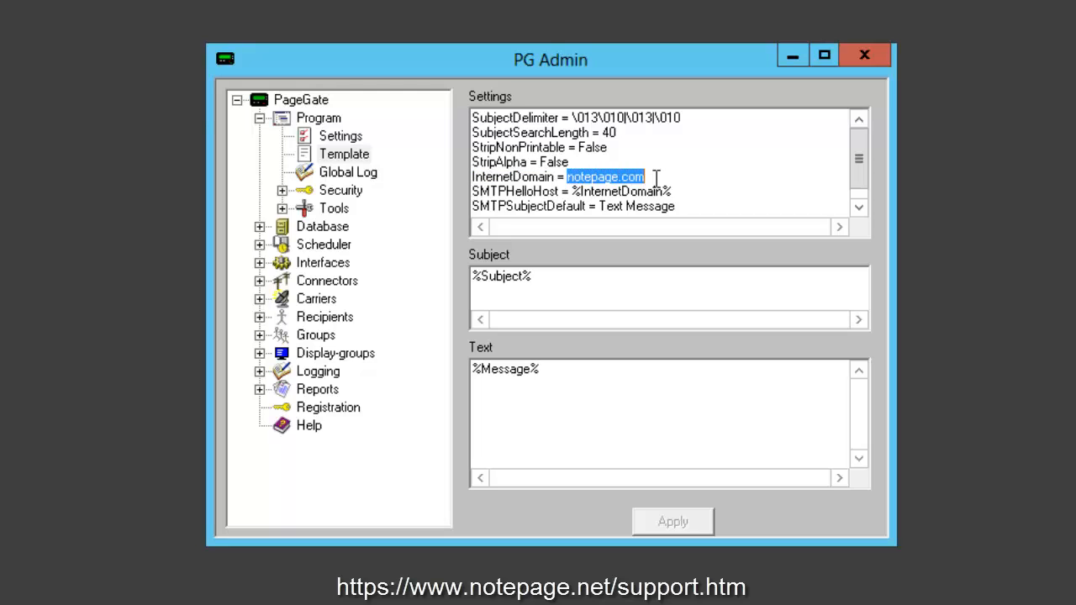
pyautogui.write('publicag')
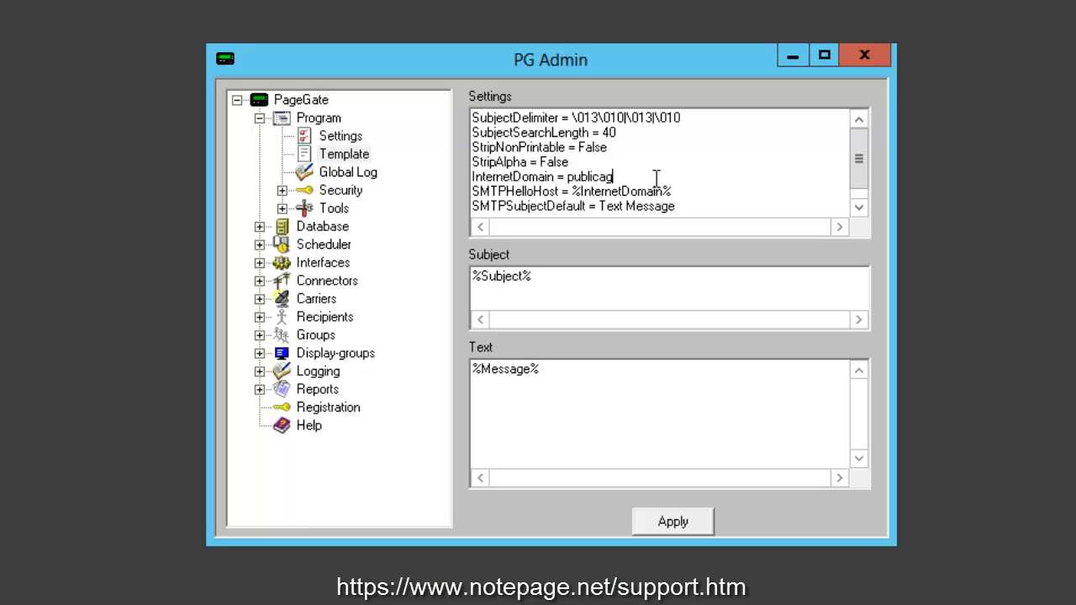
pyautogui.write('ency.state.us')
pyautogui.moveTo(699, 183); pyautogui.dragTo(473, 182)
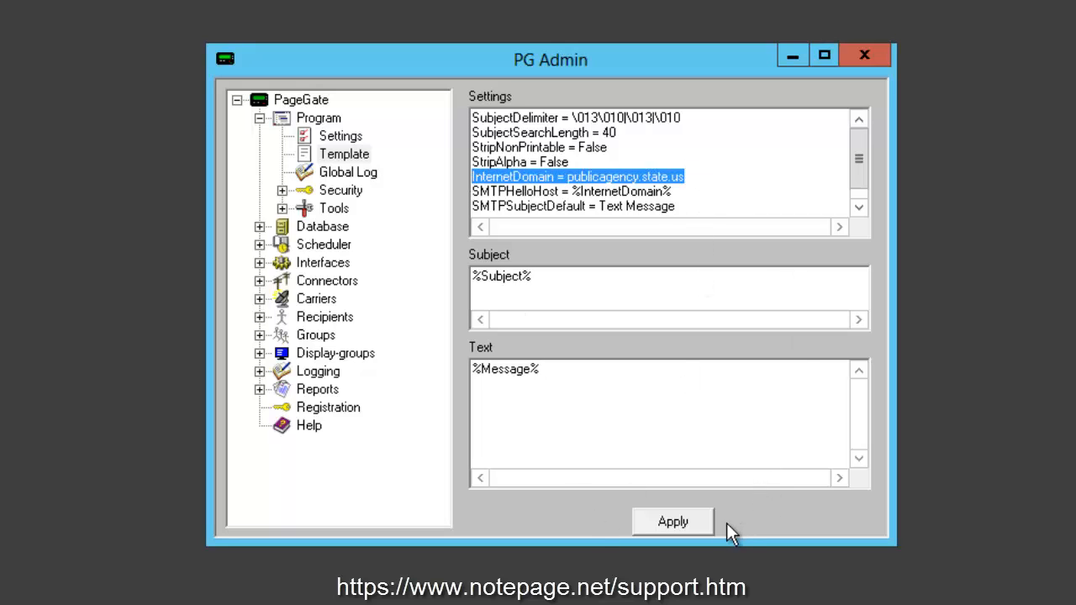
pyautogui.click(702, 528)
pyautogui.click(260, 120)
# Add a new carrier named Verizon and set its protocol to SMTP
pyautogui.rightClick(316, 210)
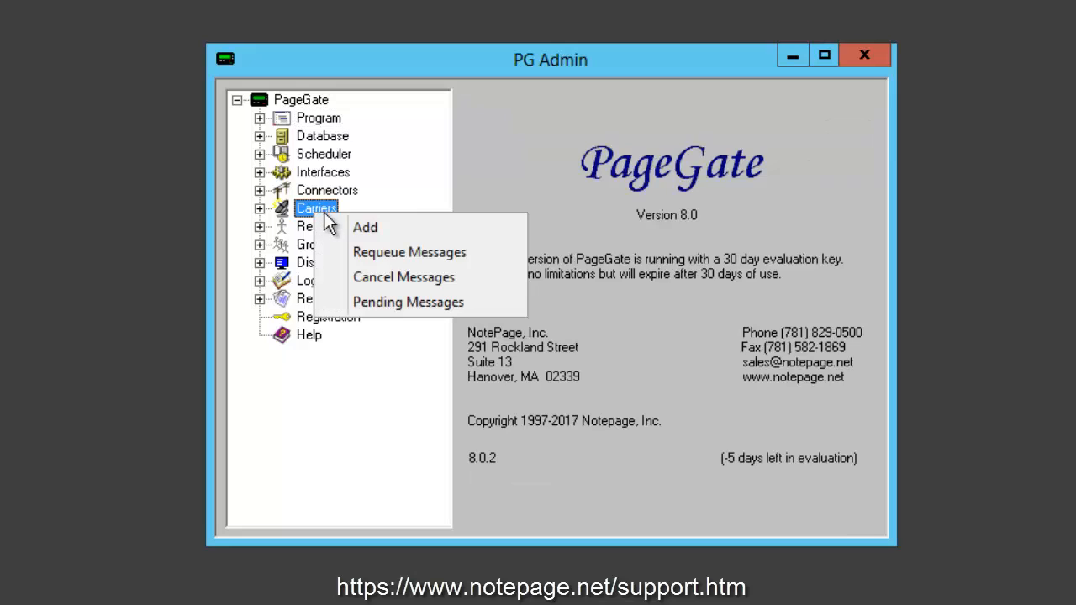
pyautogui.click(455, 242)
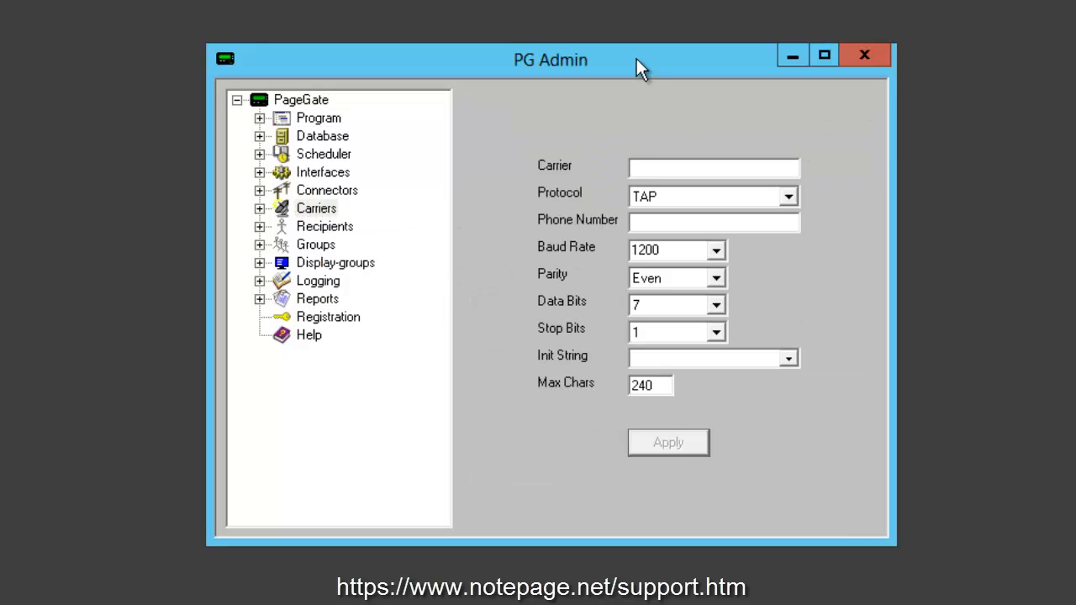
pyautogui.write('ExampleName')
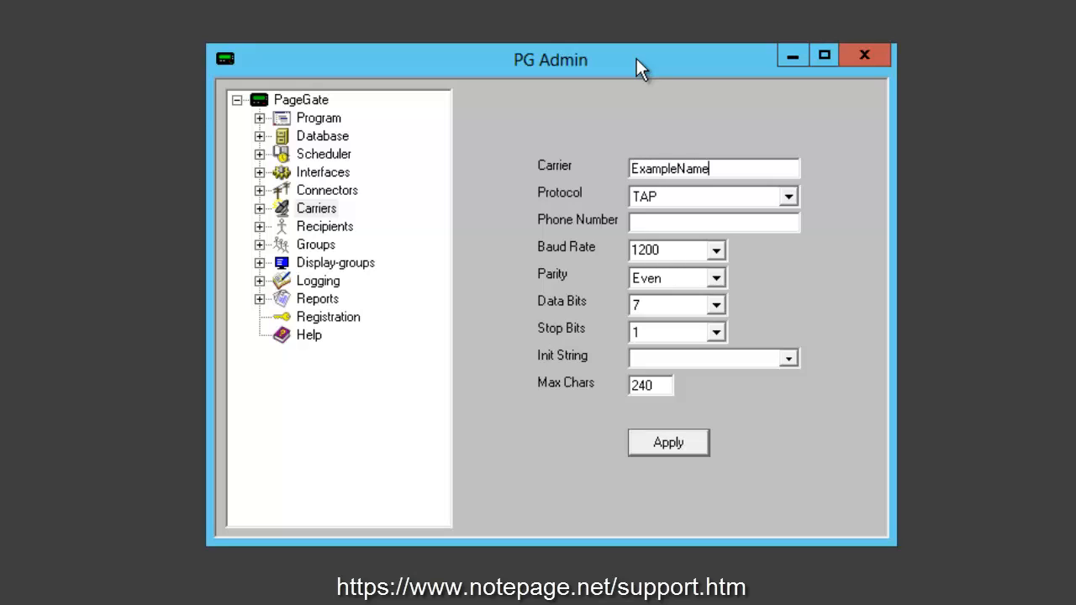
pyautogui.hotkey('ctrl', 'a')
pyautogui.write('Verizon')
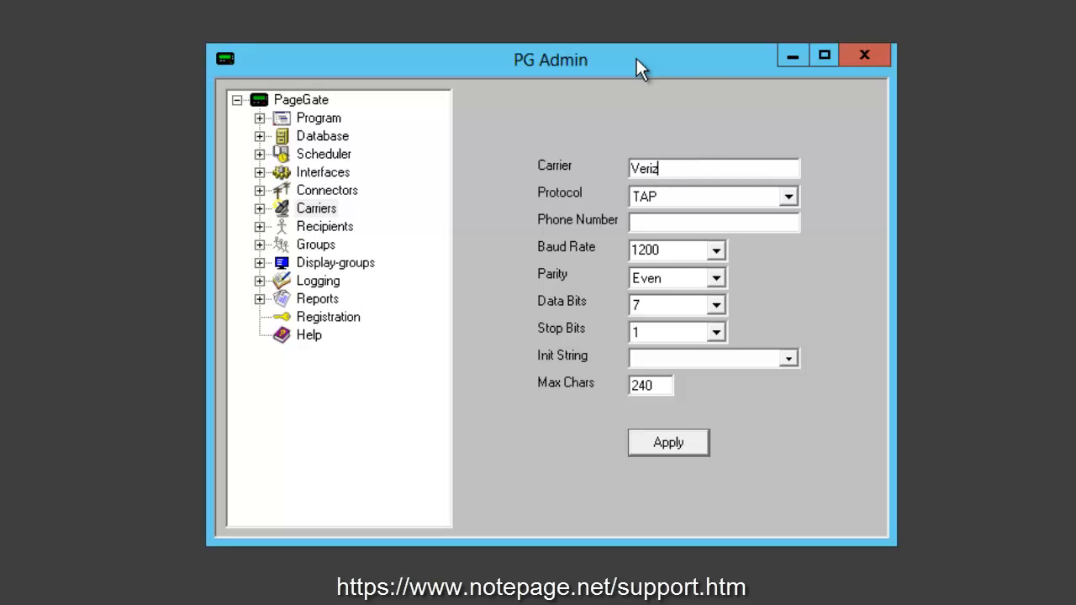
pyautogui.click(788, 196)
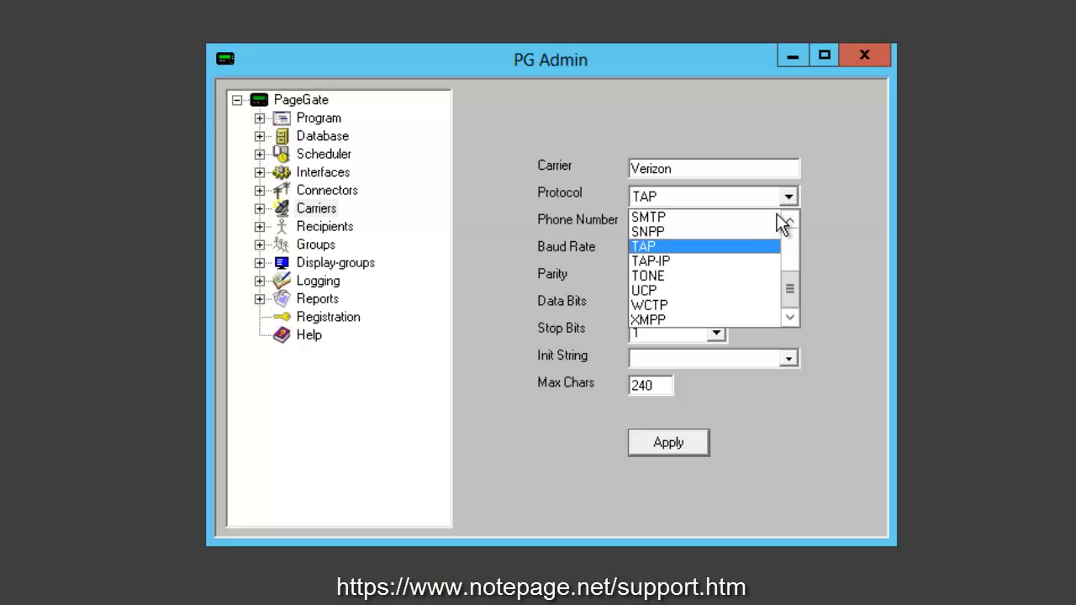
pyautogui.click(748, 215)
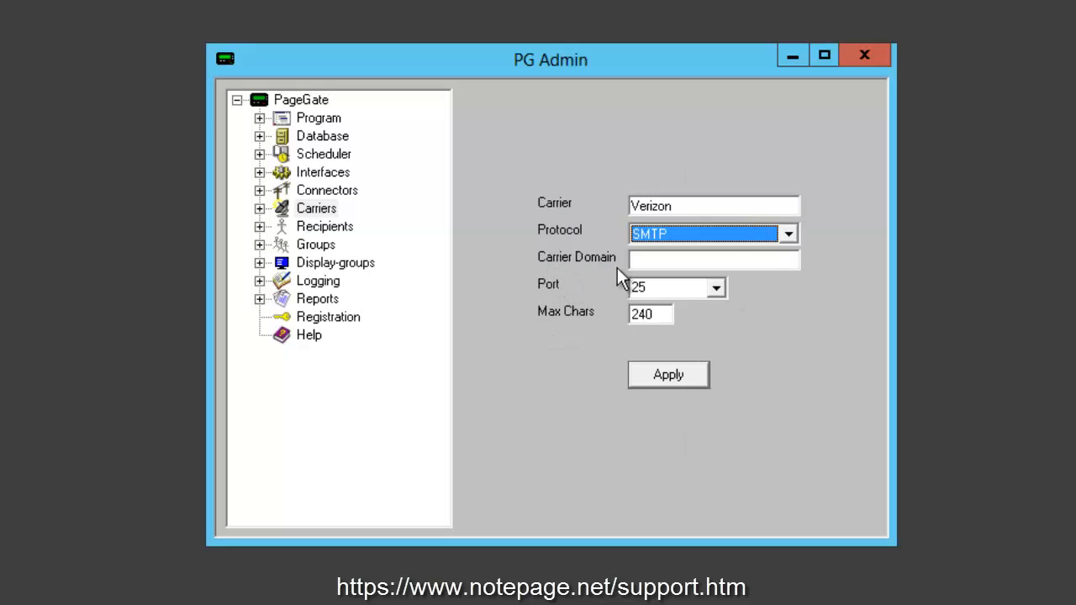
pyautogui.click(668, 260)
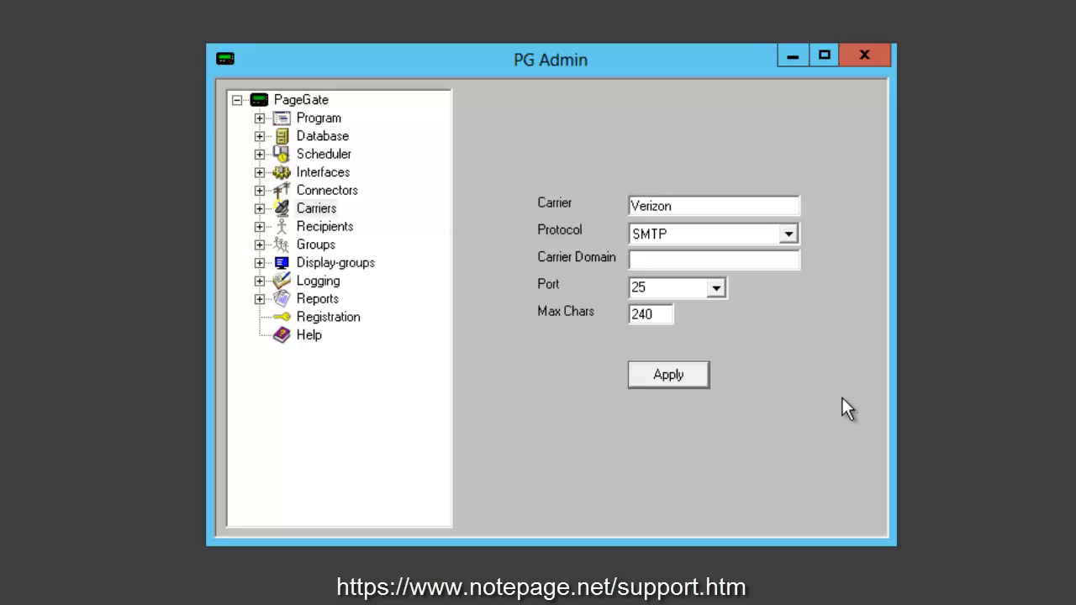
# Enter vtext.com as the Verizon carrier domain
pyautogui.moveTo(686, 204); pyautogui.dragTo(490, 197)
pyautogui.click(673, 260)
pyautogui.write('vtext.com')
pyautogui.moveTo(711, 263); pyautogui.dragTo(553, 267)
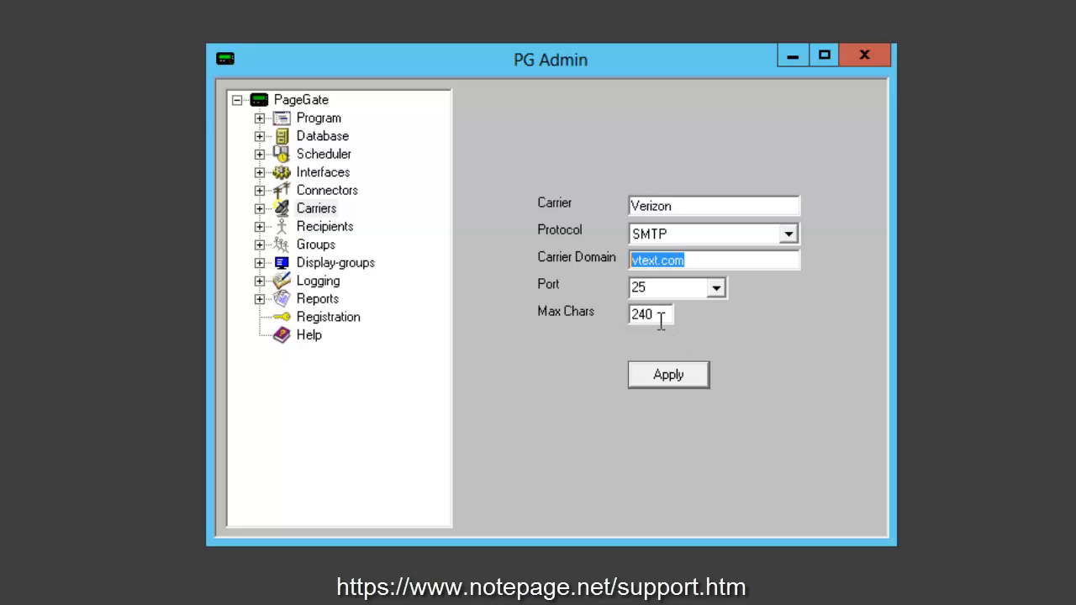
# Set the carrier's Max Chars to 160 and save the Verizon carrier
pyautogui.moveTo(656, 313); pyautogui.dragTo(612, 313)
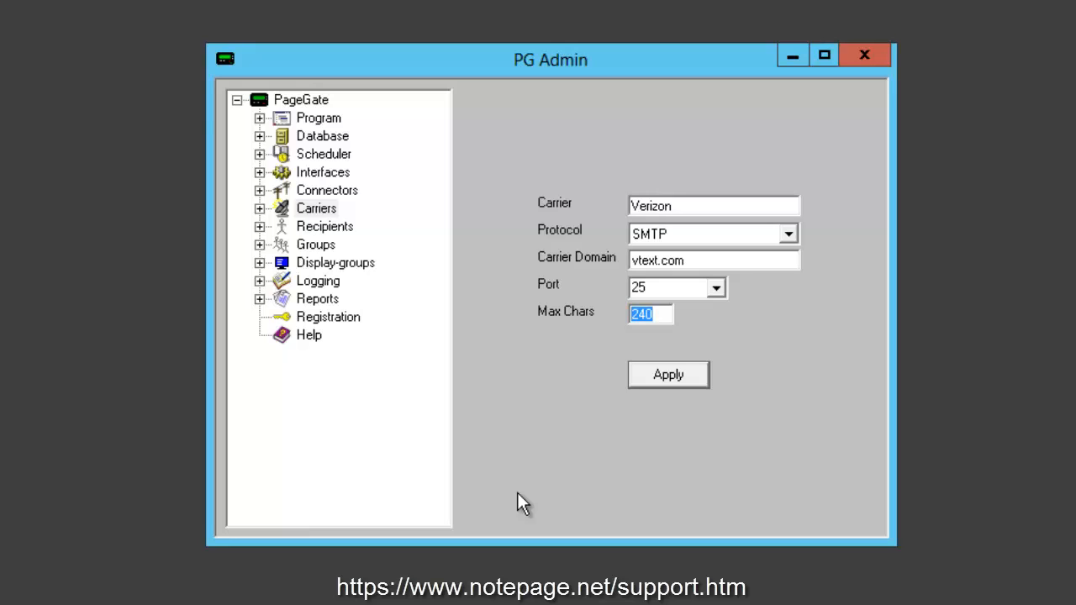
pyautogui.write('160')
pyautogui.hotkey('shift', 'Home')
pyautogui.write('240')
pyautogui.hotkey('shift', 'Home')
pyautogui.write('6000')
pyautogui.hotkey('shift', 'Home')
pyautogui.write('160')
pyautogui.click(685, 384)
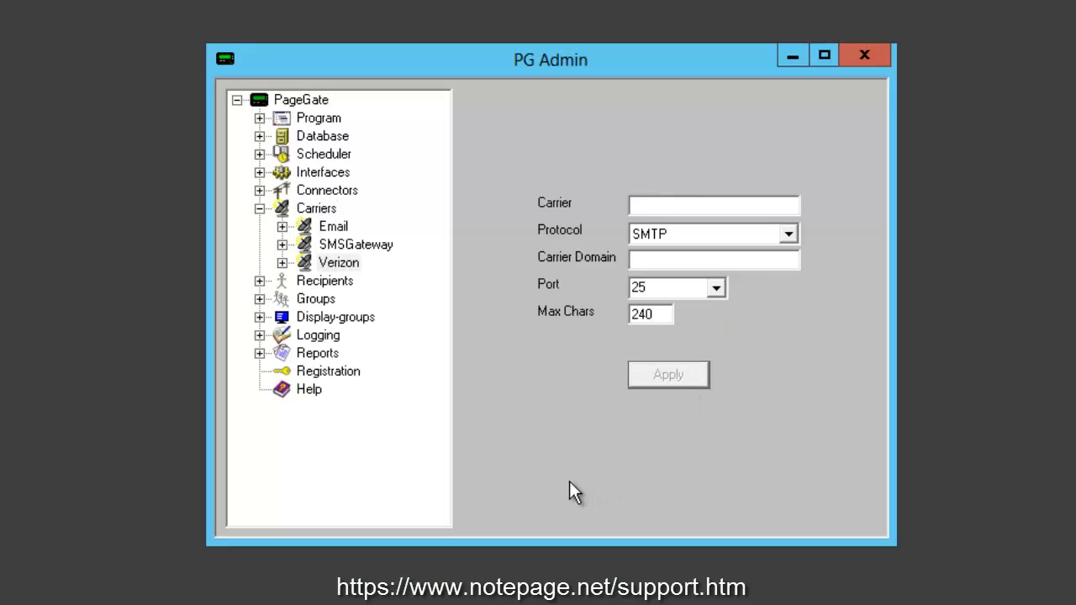
# Add a recipient named 'Example Verizon Recipient' assigned to the Verizon carrier
pyautogui.rightClick(348, 284)
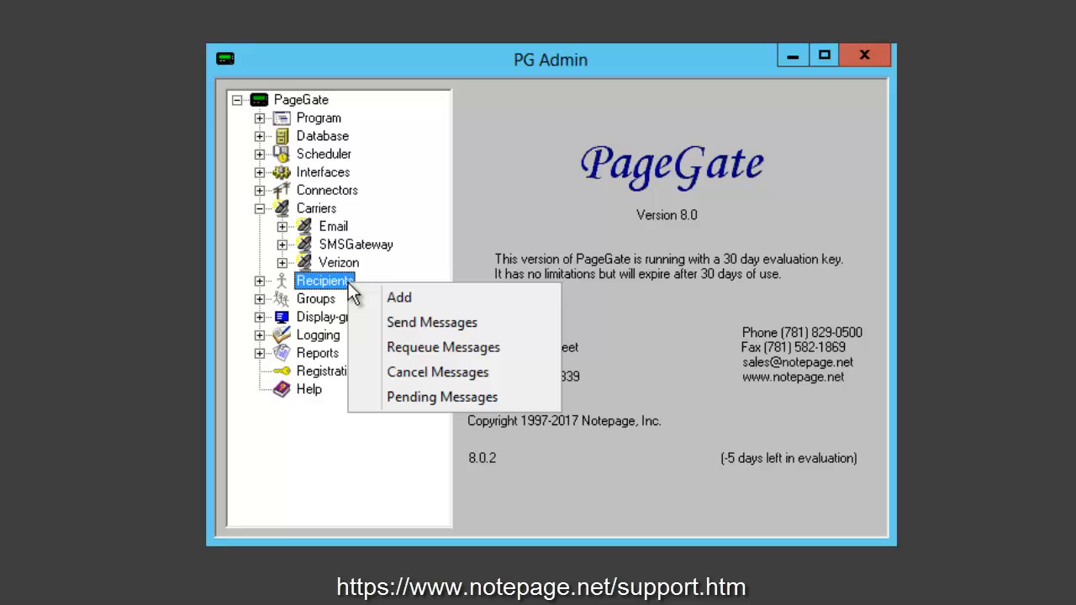
pyautogui.click(459, 299)
pyautogui.write('Ex')
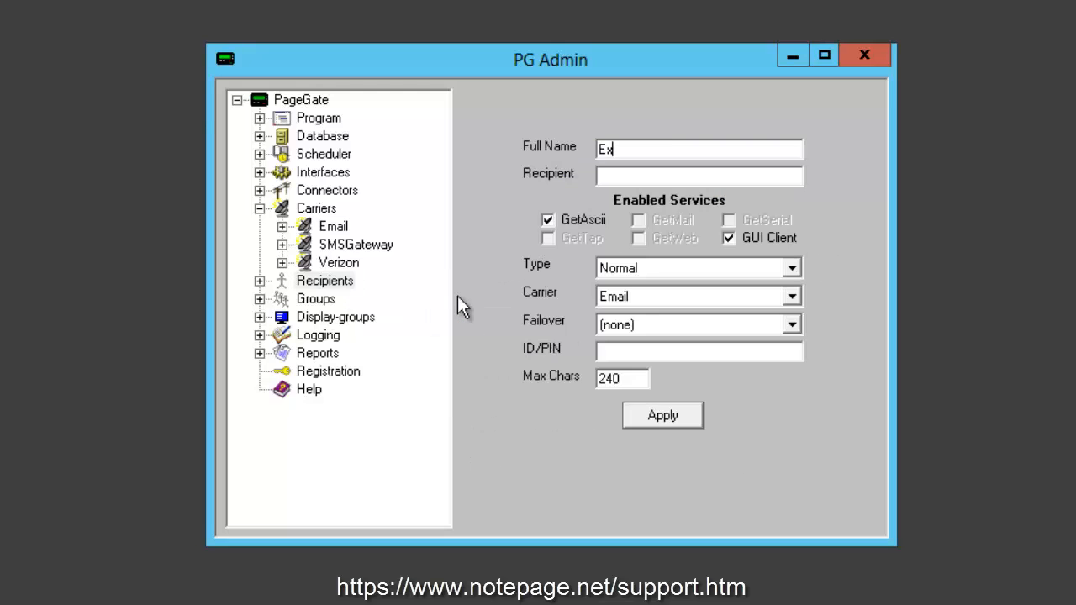
pyautogui.write('ample Verizon Recipient')
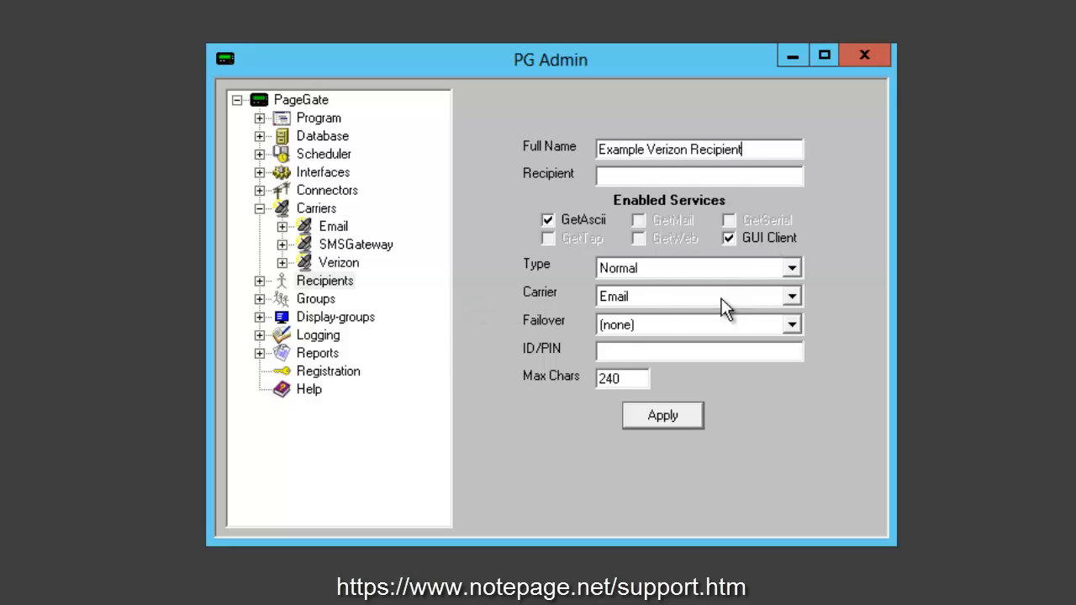
pyautogui.click(721, 297)
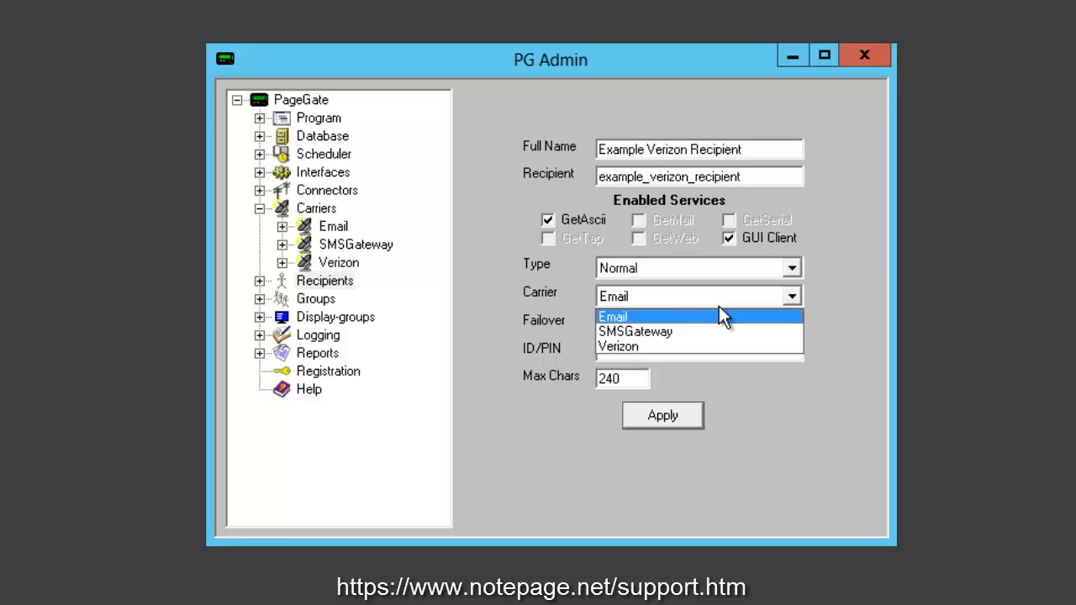
pyautogui.click(689, 345)
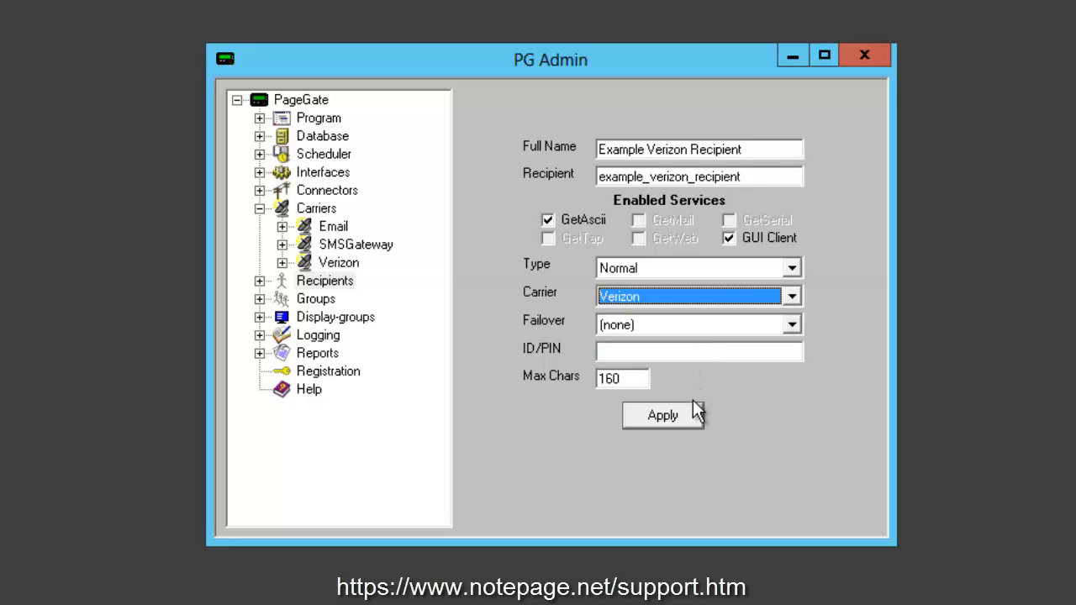
# Enter the recipient's phone number as the ID/PIN
pyautogui.click(722, 351)
pyautogui.write('ema')
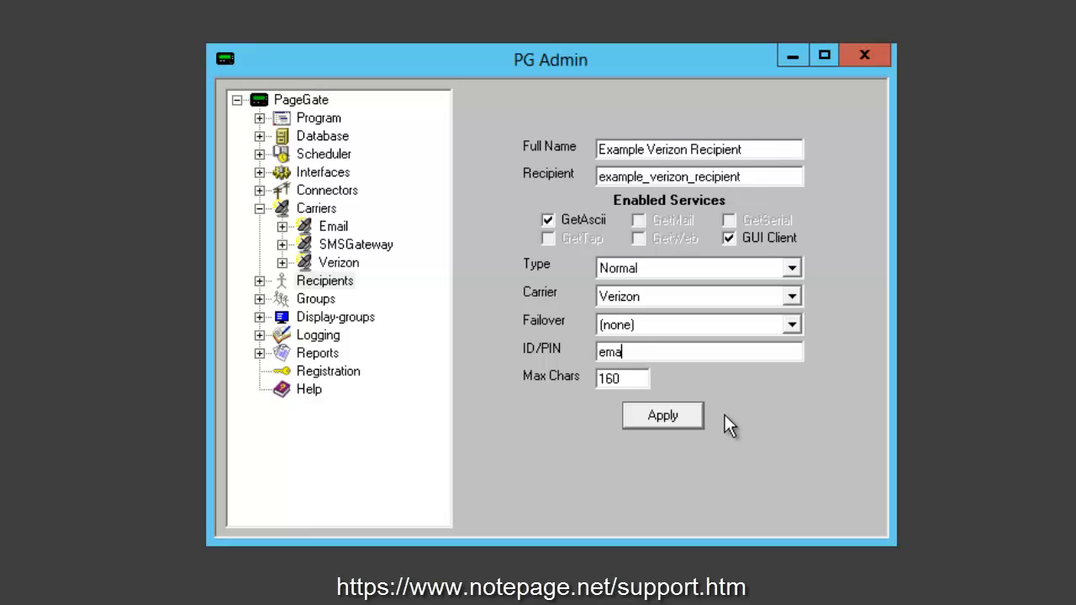
pyautogui.write('il@hereifemail')
pyautogui.hotkey('ctrl', 'a')
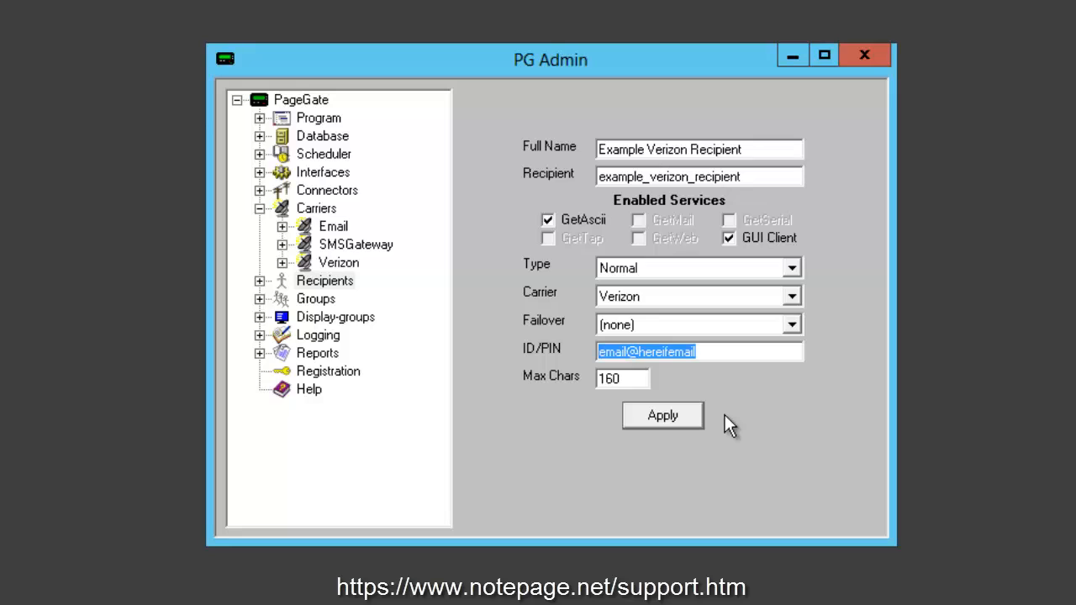
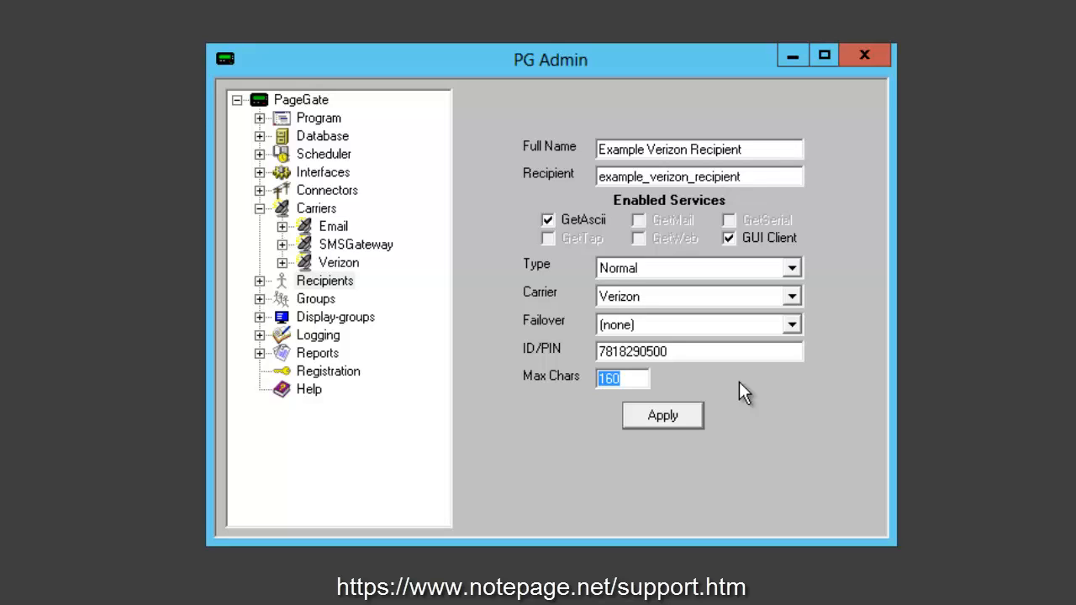
# Set the recipient's Max Chars to 500 and save it
pyautogui.write('500')
pyautogui.click(663, 416)
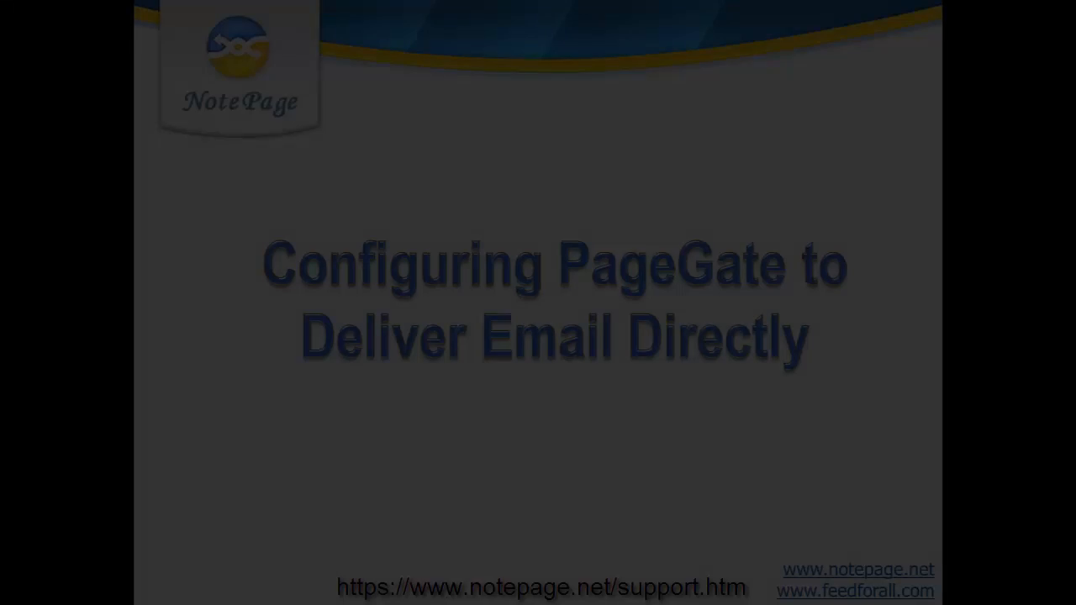